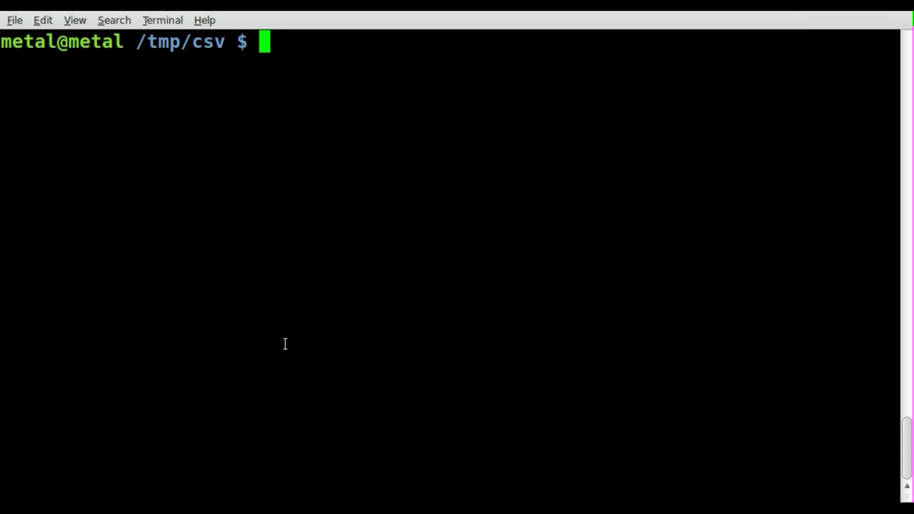
{"action": "type", "text": "cat m"}
Print myfile.csv with cat to show its four rows, then highlight the comma delimiter.
{"action": "key", "text": "Tab"}
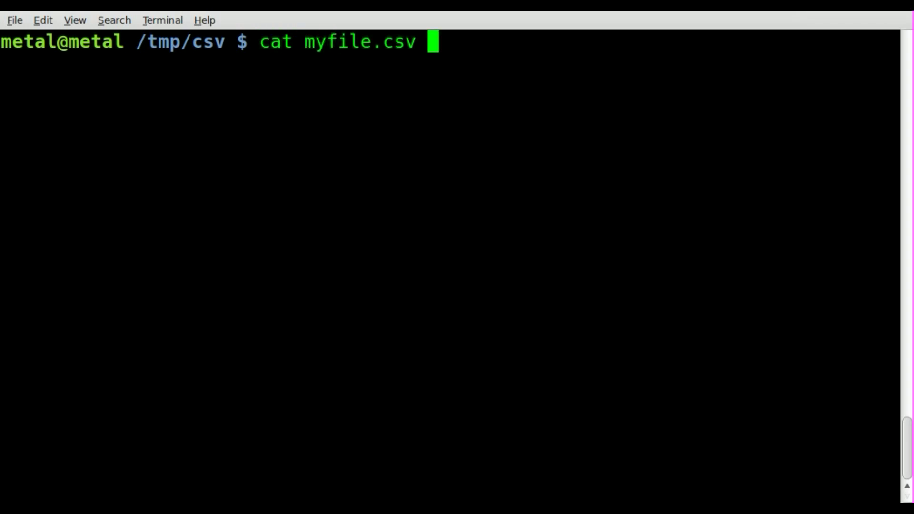
{"action": "key", "text": "Return"}
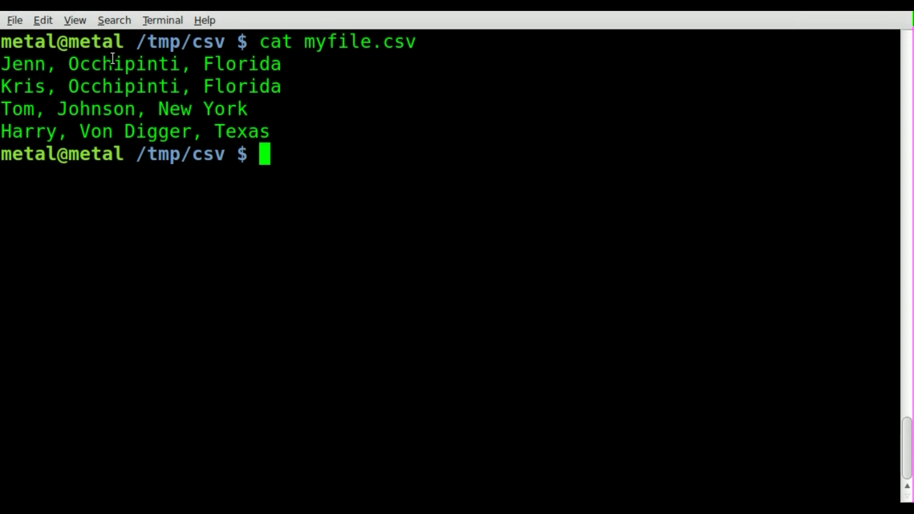
{"action": "left_click_drag", "start_coordinate": [203, 133], "coordinate": [192, 136]}
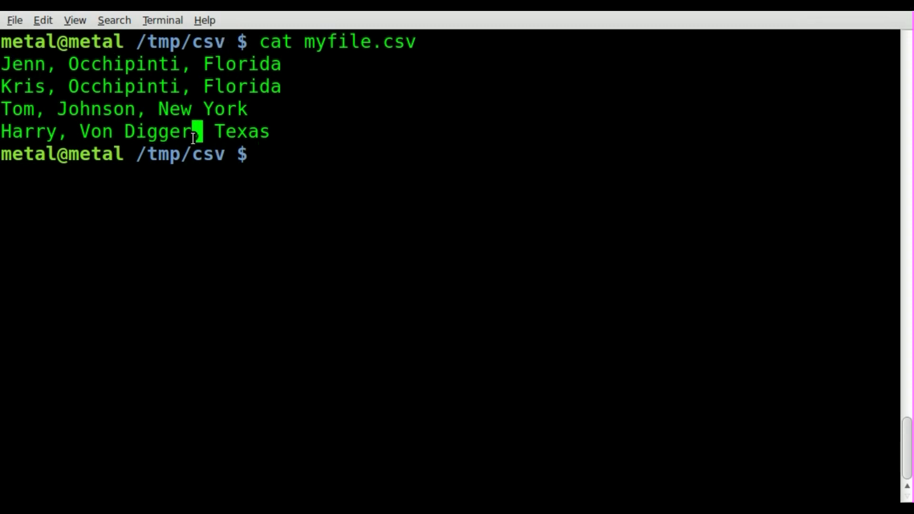
{"action": "left_click_drag", "start_coordinate": [20, 43], "coordinate": [25, 154]}
{"action": "left_click", "coordinate": [174, 44]}
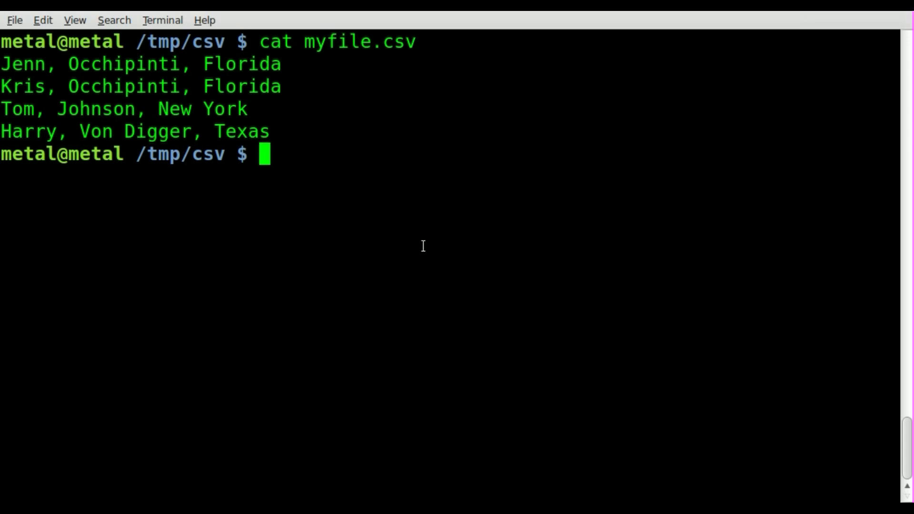
{"action": "type", "text": "sn"}
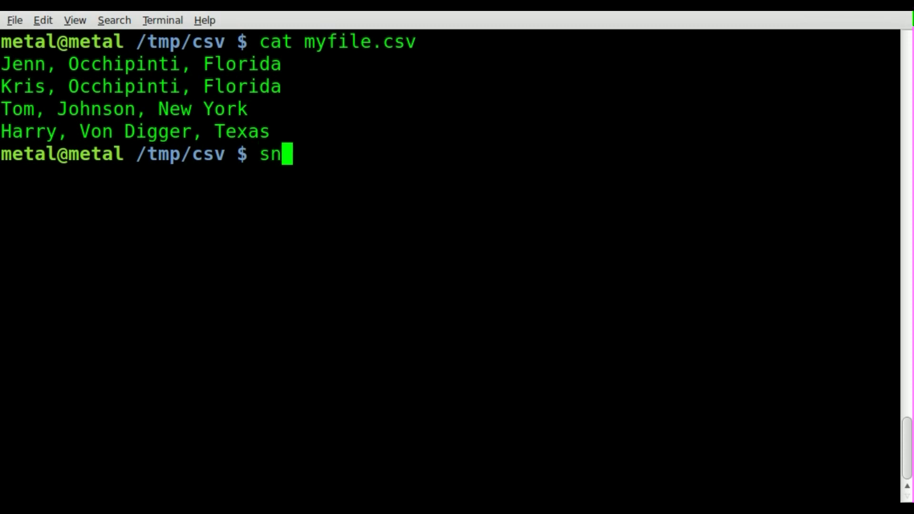
{"action": "type", "text": "ort"}
Run sort on myfile.csv and highlight the sorted names Harry, Jenn and Kris.
{"action": "key", "text": "BackSpace"}
{"action": "key", "text": "BackSpace"}
{"action": "key", "text": "BackSpace"}
{"action": "key", "text": "BackSpace"}
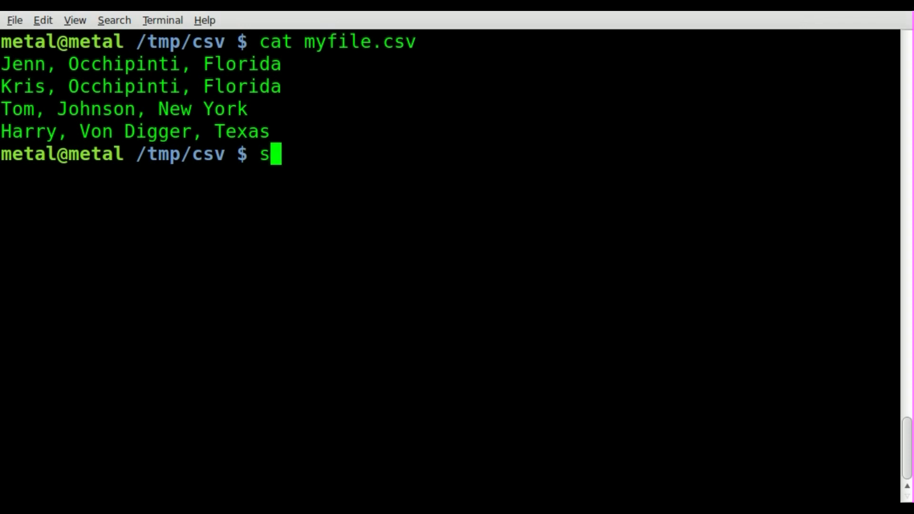
{"action": "type", "text": "ort m"}
{"action": "key", "text": "Tab"}
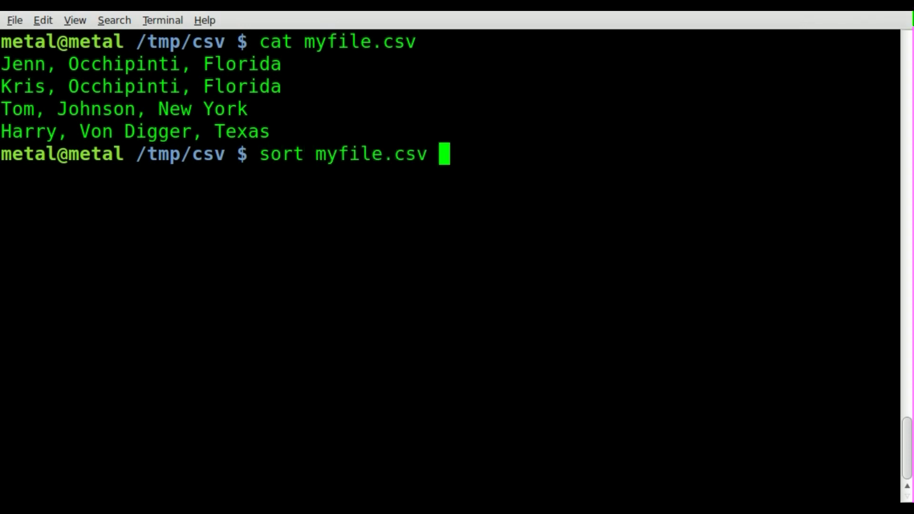
{"action": "key", "text": "Return"}
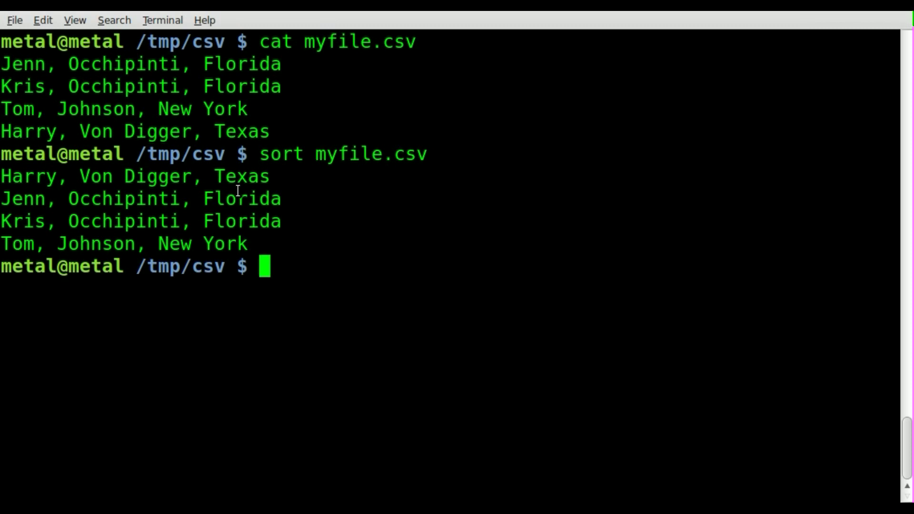
{"action": "double_click", "coordinate": [4, 177]}
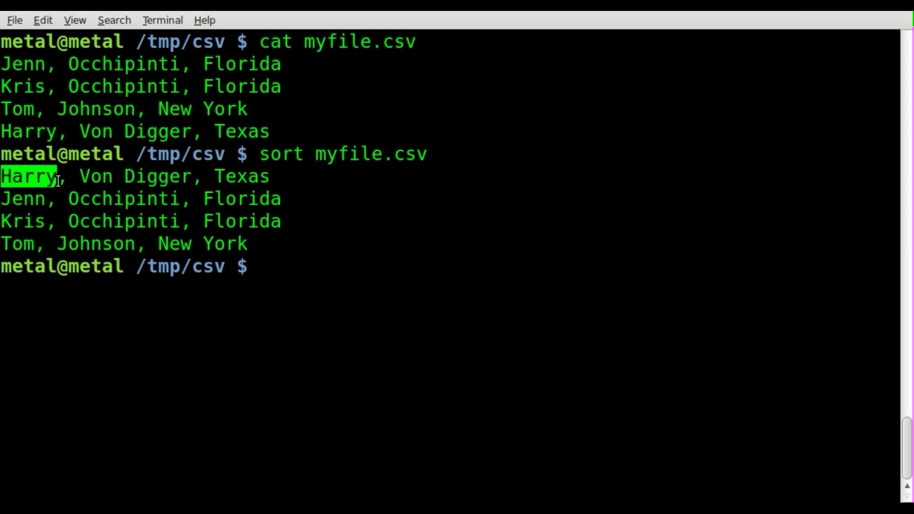
{"action": "double_click", "coordinate": [14, 199]}
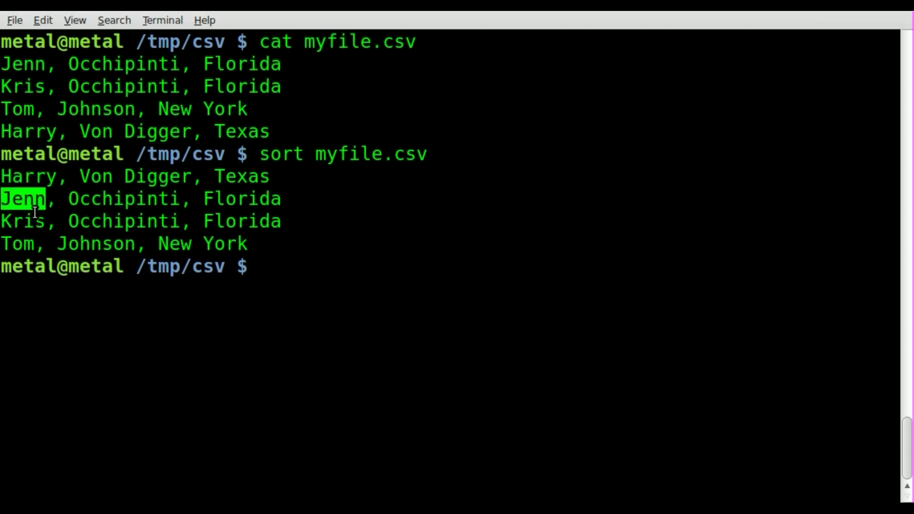
{"action": "double_click", "coordinate": [14, 222]}
{"action": "left_click", "coordinate": [27, 239]}
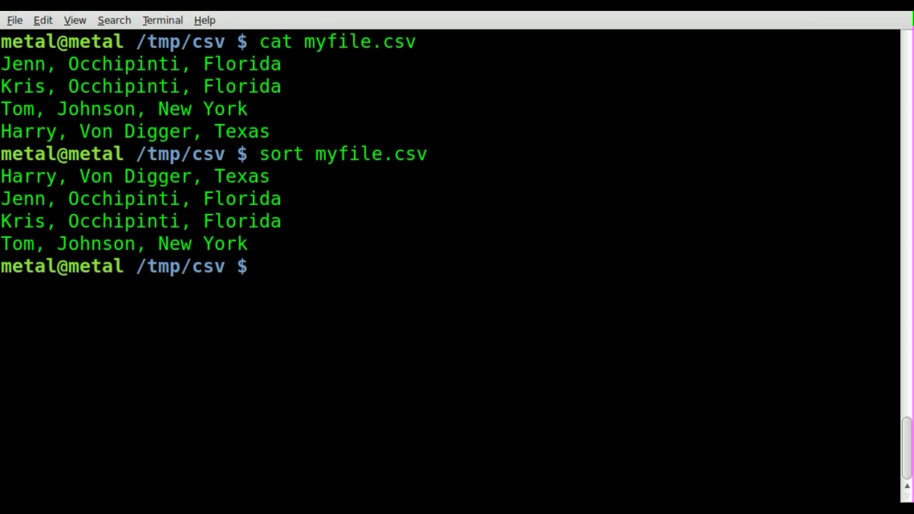
Rerun the sort with -t"," -k2 to order rows by surname.
{"action": "key", "text": "Up"}
{"action": "key", "text": "Left"}
{"action": "key", "text": "Left"}
{"action": "key", "text": "Left"}
{"action": "key", "text": "Left"}
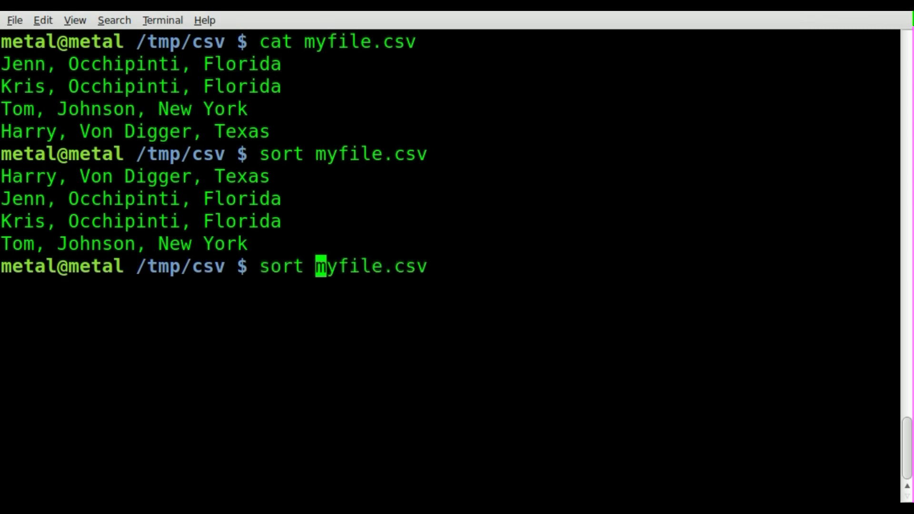
{"action": "type", "text": "-t\""}
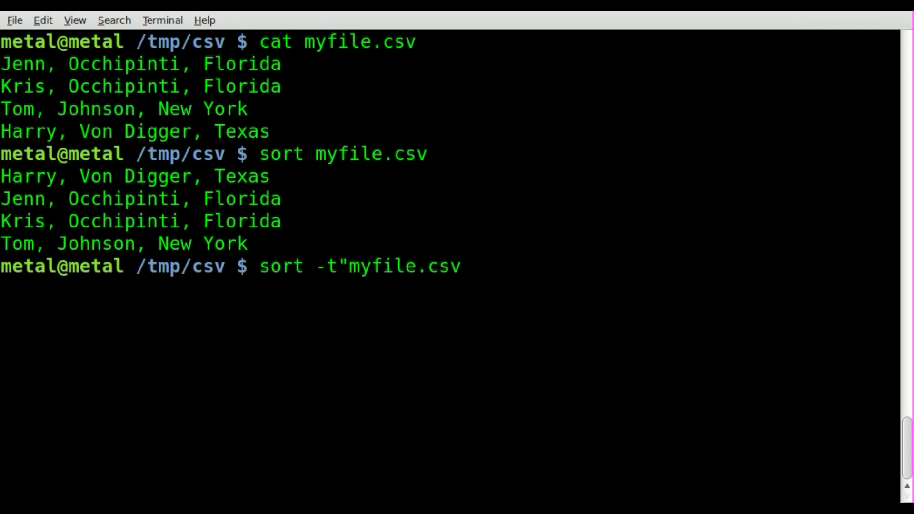
{"action": "type", "text": ",\""}
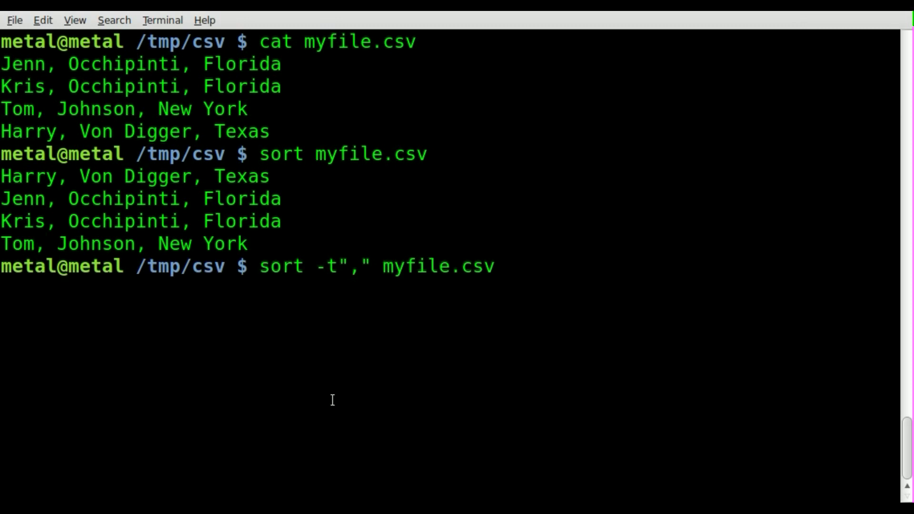
{"action": "type", "text": "-k"}
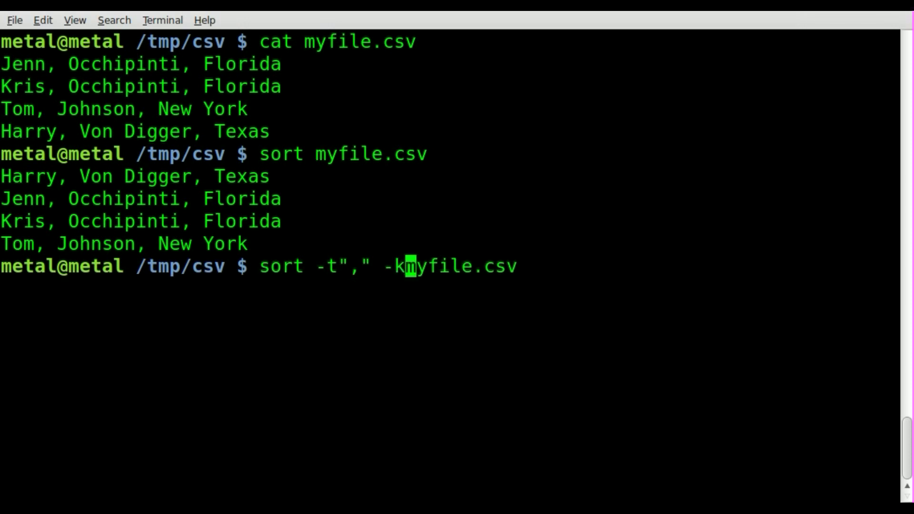
{"action": "type", "text": "2"}
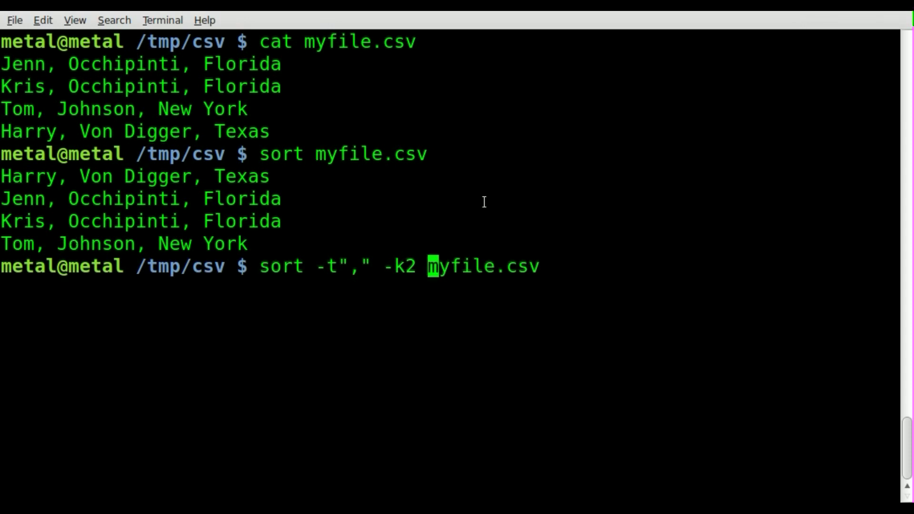
{"action": "key", "text": "Return"}
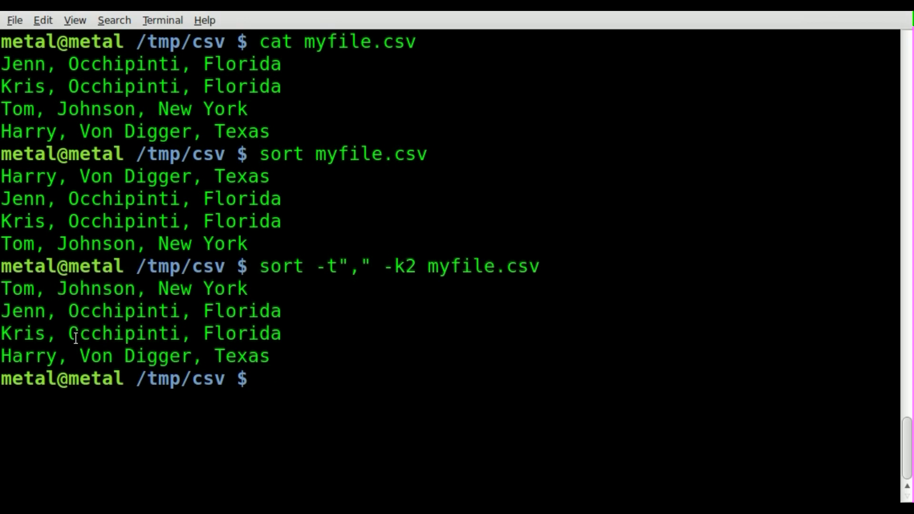
Change the sort key from -k2 to -k3 to order rows by state.
{"action": "key", "text": "Up"}
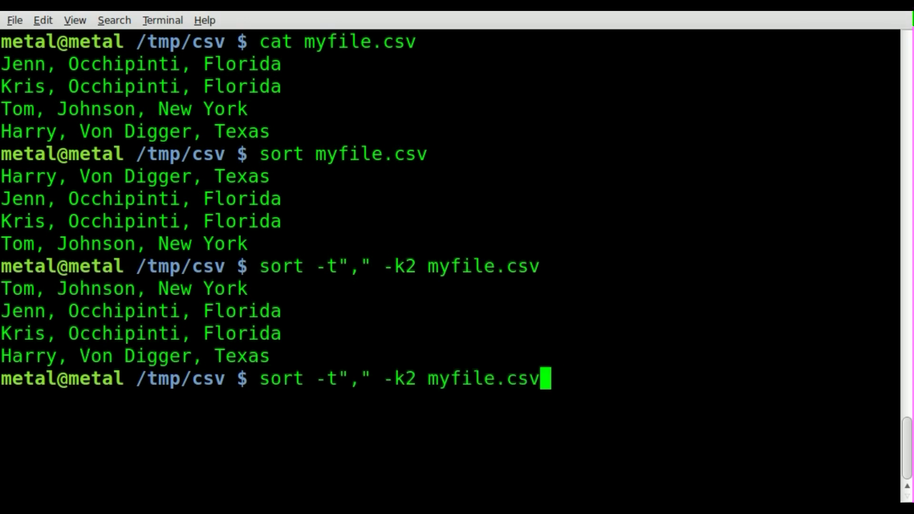
{"action": "key", "text": "Left"}
{"action": "key", "text": "Left"}
{"action": "key", "text": "Left"}
{"action": "key", "text": "Left"}
{"action": "key", "text": "Left"}
{"action": "key", "text": "Left"}
{"action": "key", "text": "BackSpace"}
{"action": "type", "text": "3"}
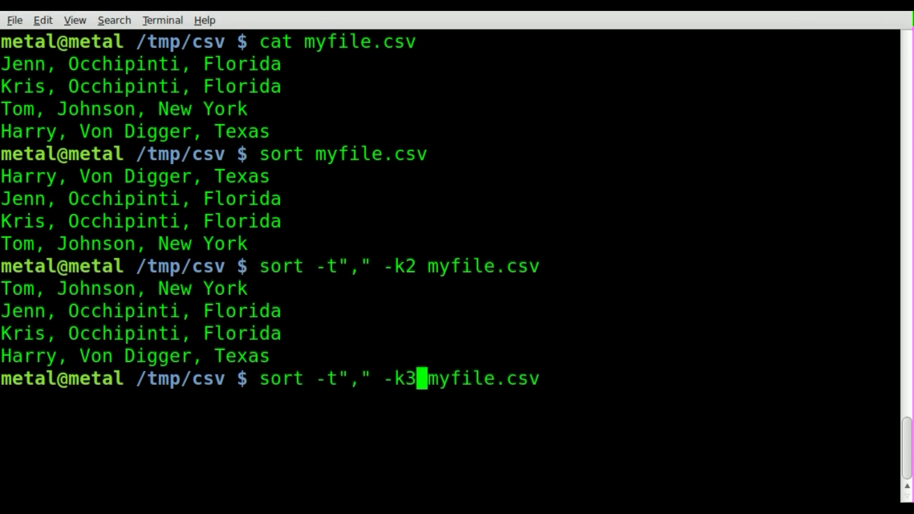
{"action": "key", "text": "Return"}
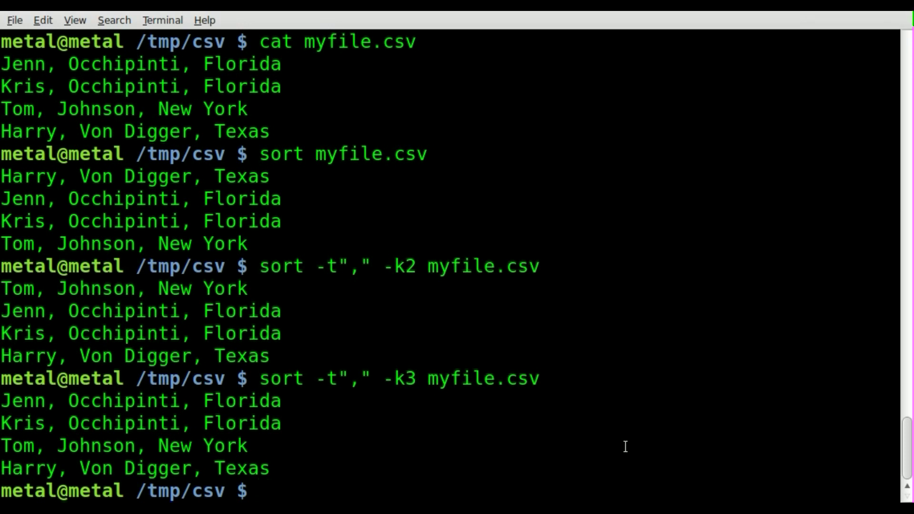
{"action": "type", "text": "cat m"}
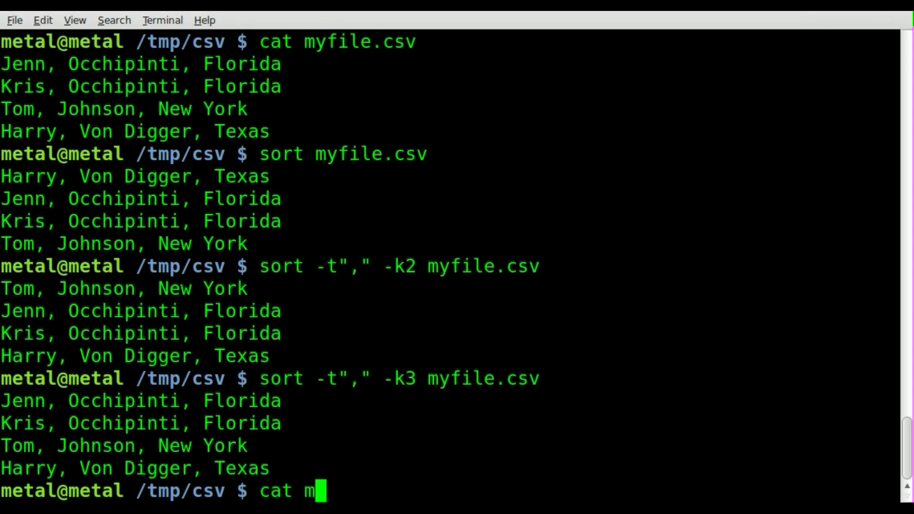
Print myfile.csv with cat, showing the original order Jenn, Kris, Tom, Harry.
{"action": "key", "text": "Tab"}
{"action": "key", "text": "Return"}
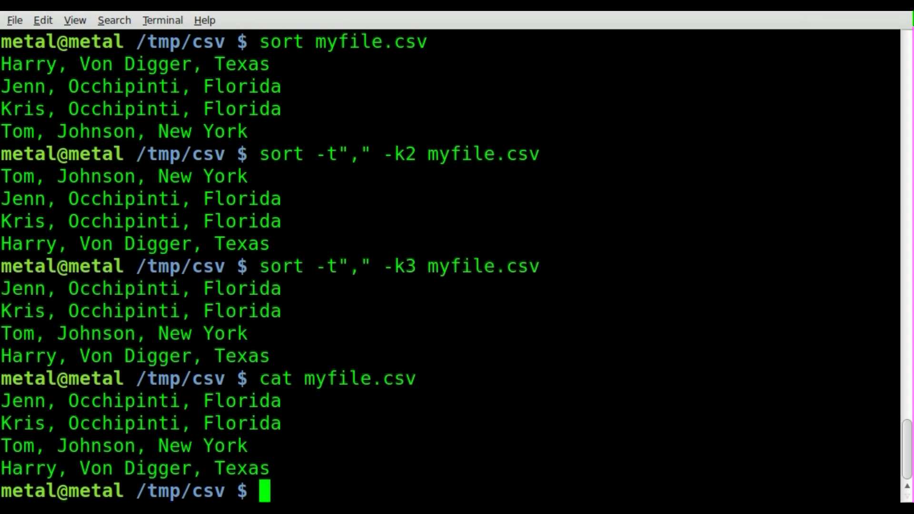
Redirect the -k2 surname sort of myfile.csv into new.csv.
{"action": "key", "text": "Up"}
{"action": "key", "text": "Up"}
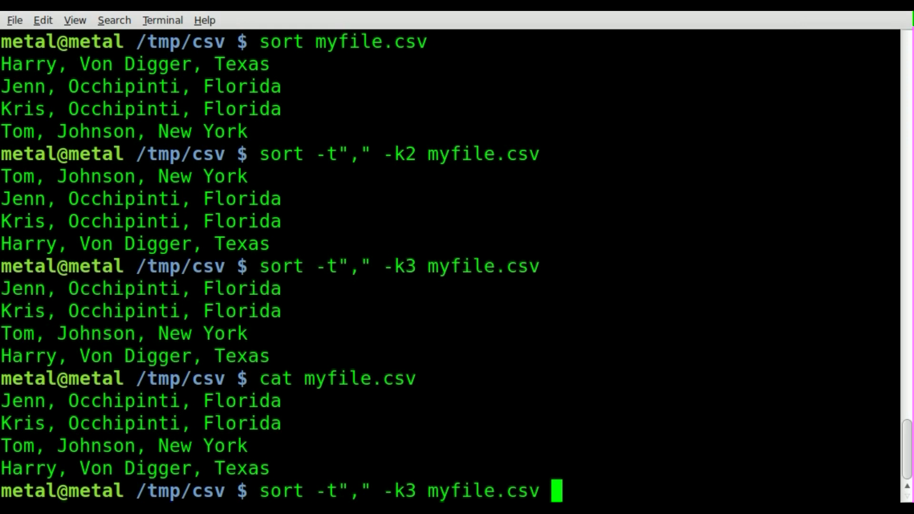
{"action": "type", "text": ">"}
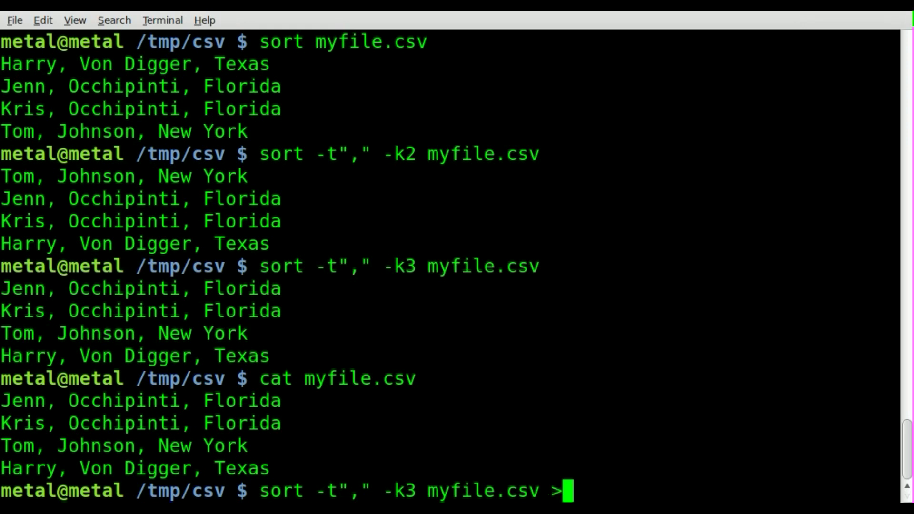
{"action": "type", "text": " new.csv"}
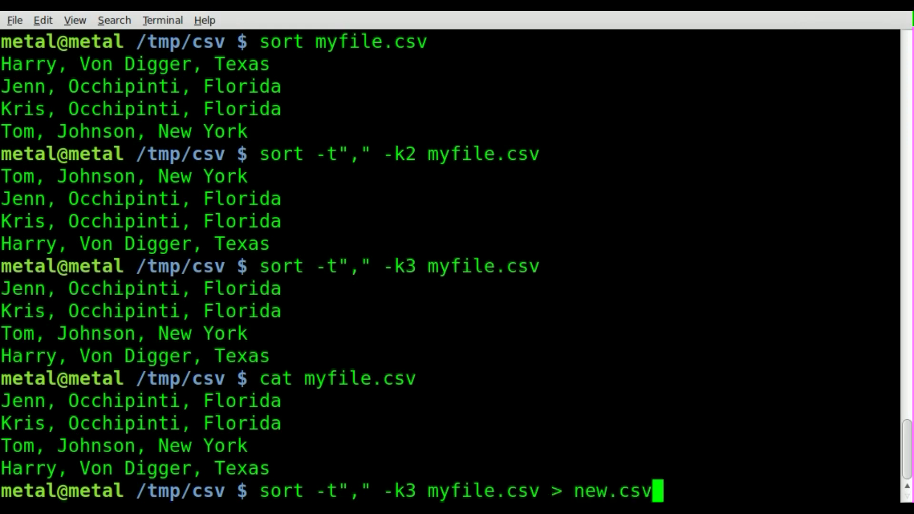
{"action": "key", "text": "Left"}
{"action": "key", "text": "ctrl+Left"}
{"action": "key", "text": "ctrl+Left"}
{"action": "key", "text": "ctrl+Left"}
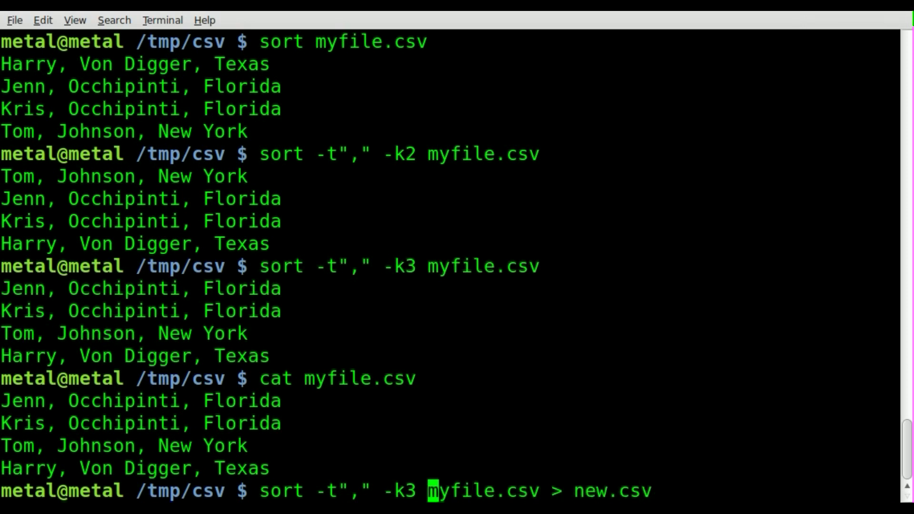
{"action": "key", "text": "Left"}
{"action": "key", "text": "Return"}
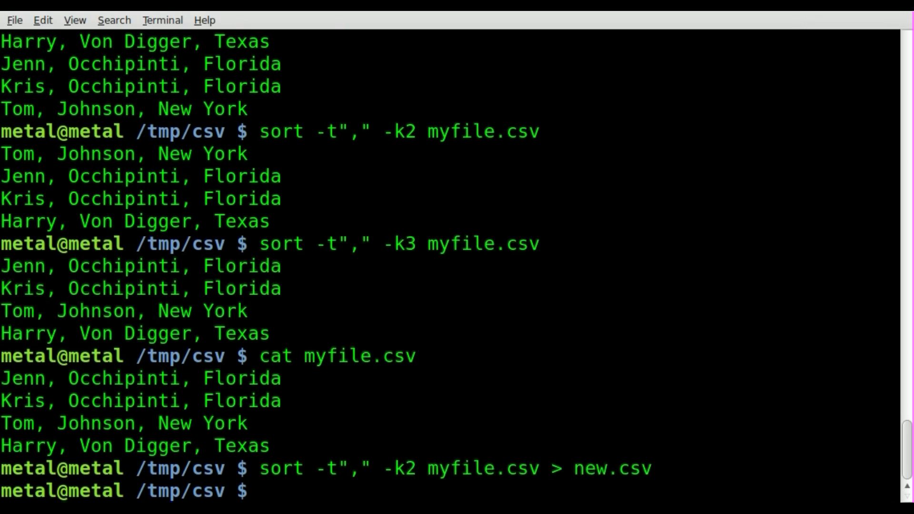
{"action": "type", "text": "cat new.csv"}
Print new.csv with cat, listing Tom Johnson first and Harry Von Digger last.
{"action": "key", "text": "Return"}
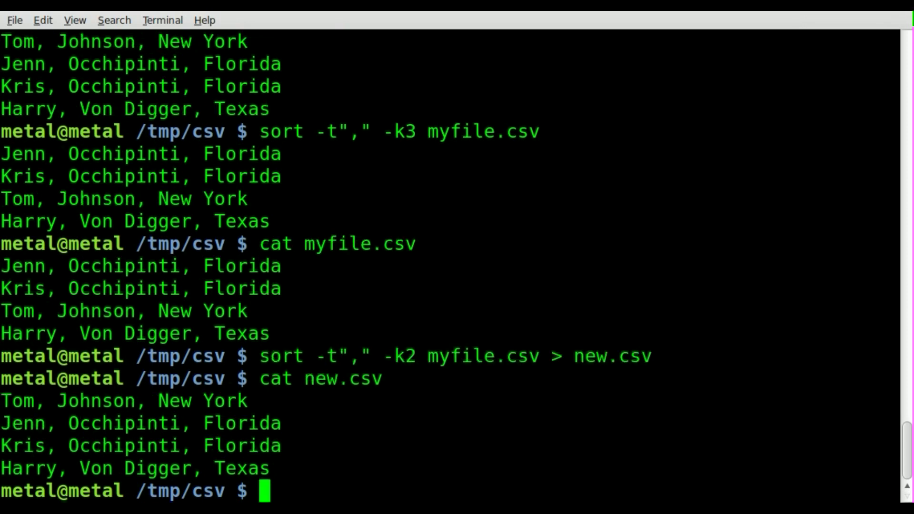